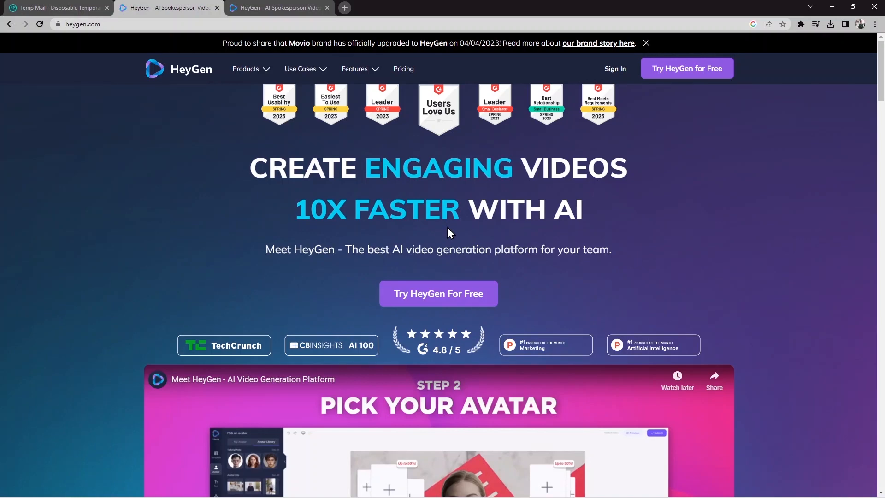
Step: Look over the HeyGen homepage and open the template library in the signed-in web app
scroll(610, 390, down, 2)
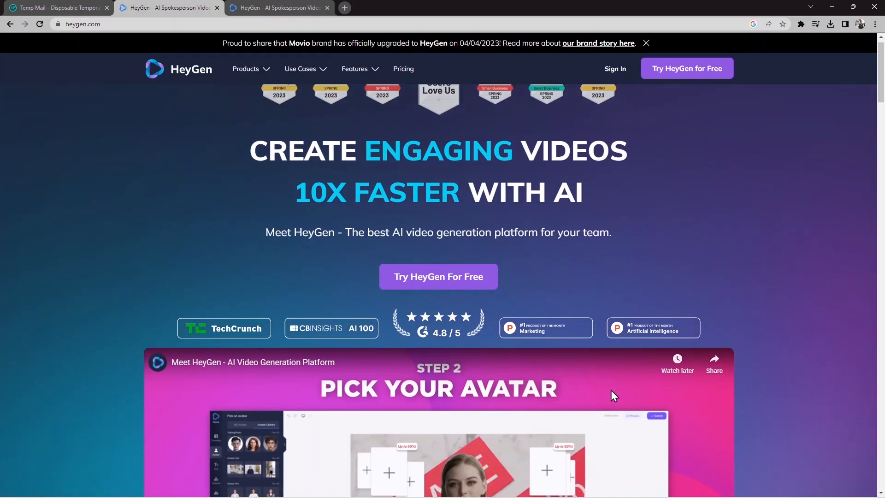
scroll(641, 358, down, 1)
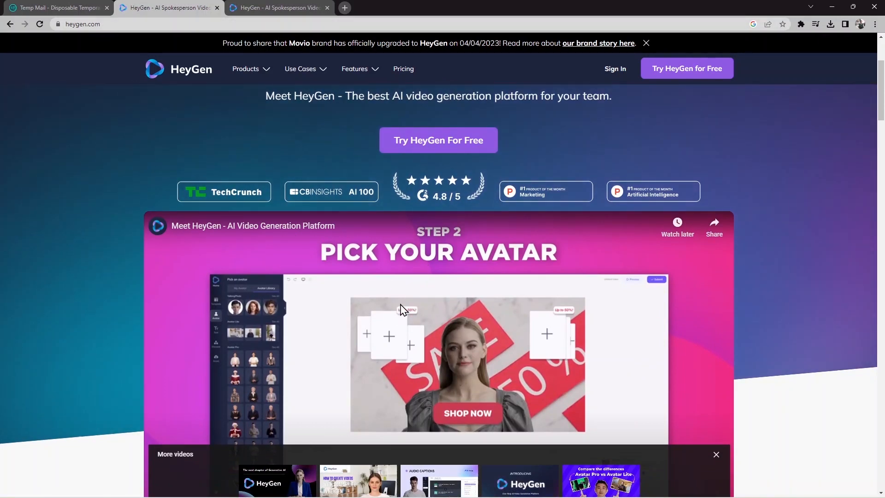
click(272, 6)
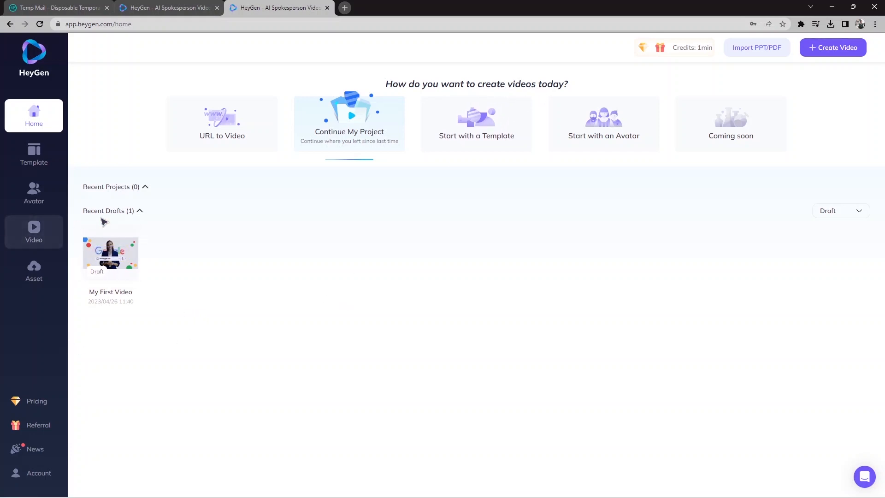
click(49, 162)
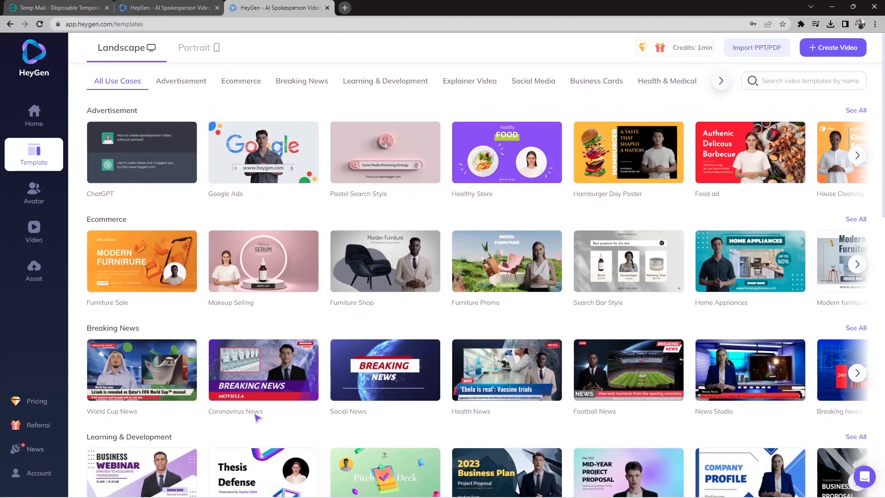
Step: Start a new video from the Tips & Trick template in the Explainer Video category
scroll(354, 341, down, 4)
scroll(354, 337, down, 1)
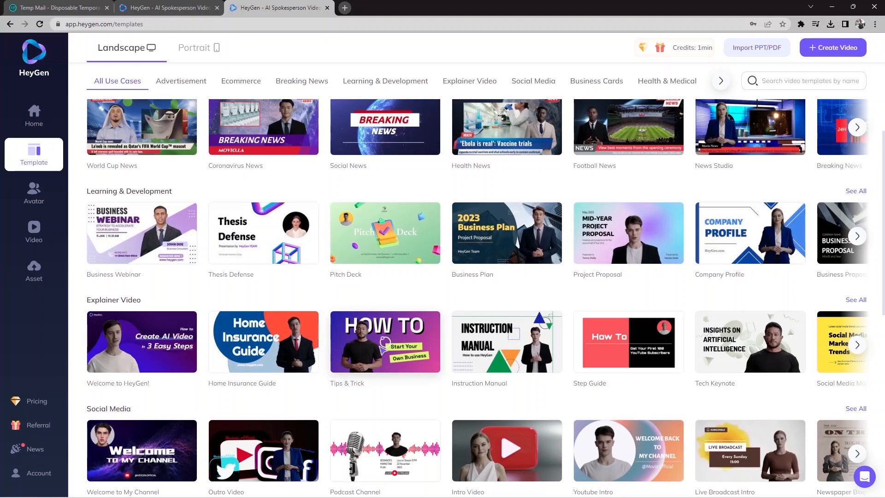
click(374, 342)
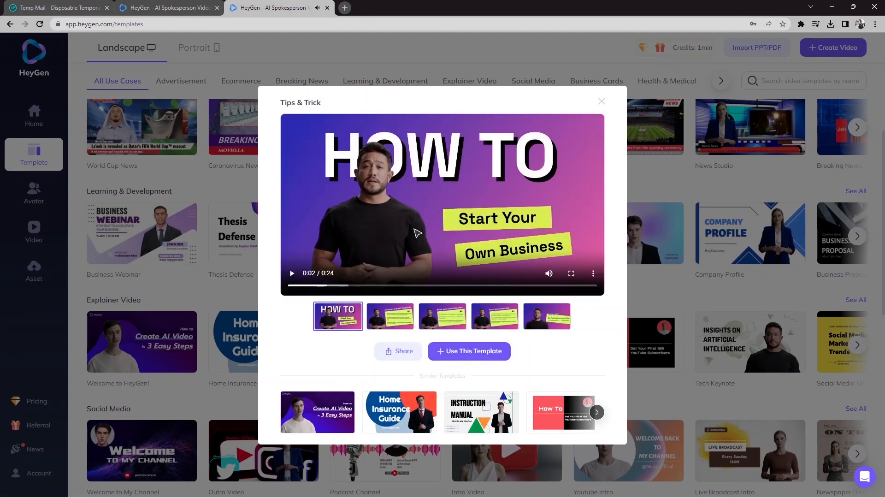
click(468, 355)
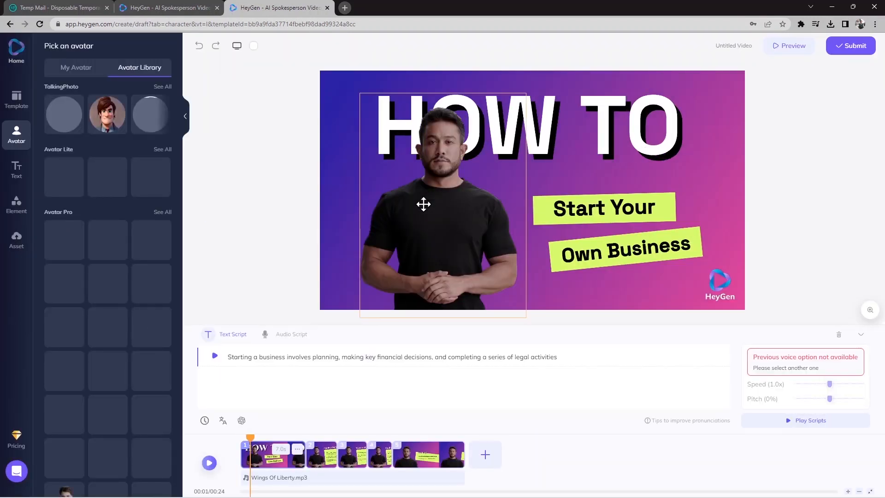
Step: Try other presenters for the first scene's avatar and settle on the man in the dark suit and tie from the avatar templates
click(430, 210)
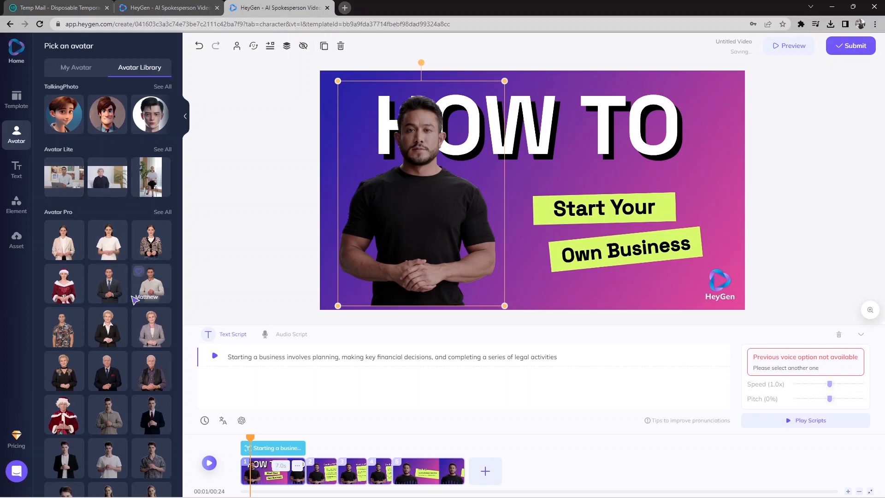
scroll(127, 309, down, 3)
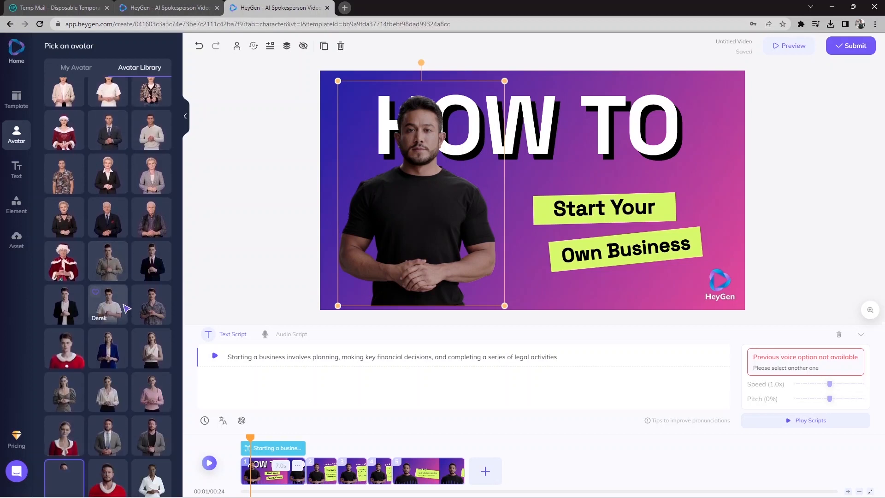
click(111, 246)
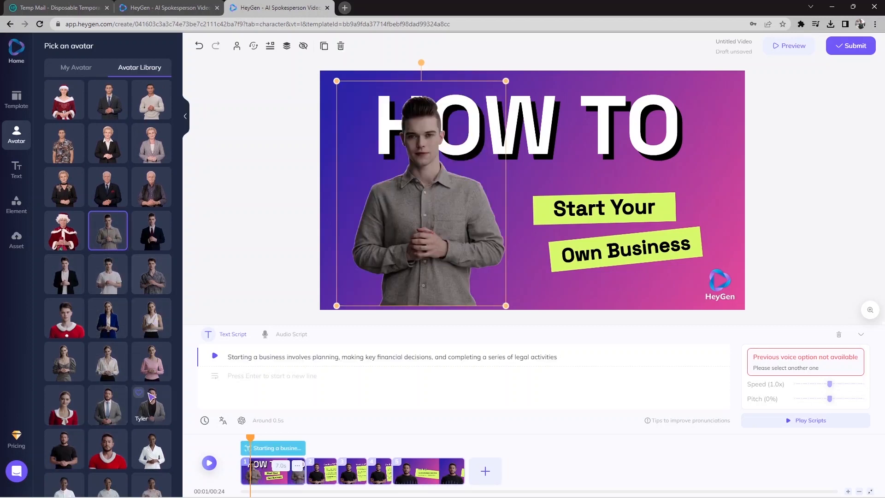
click(154, 409)
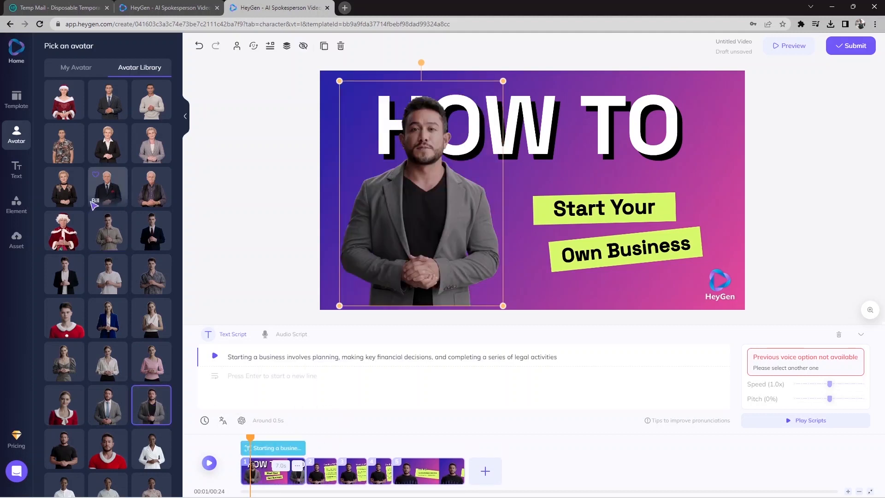
click(88, 76)
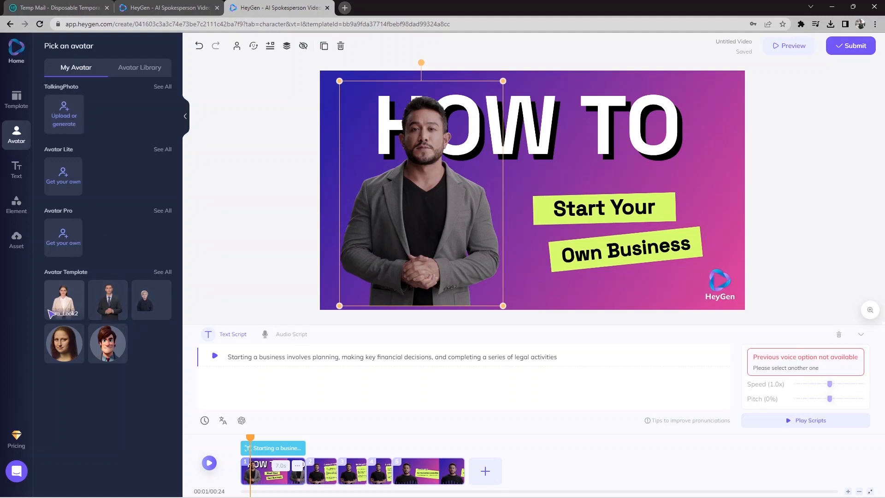
click(106, 298)
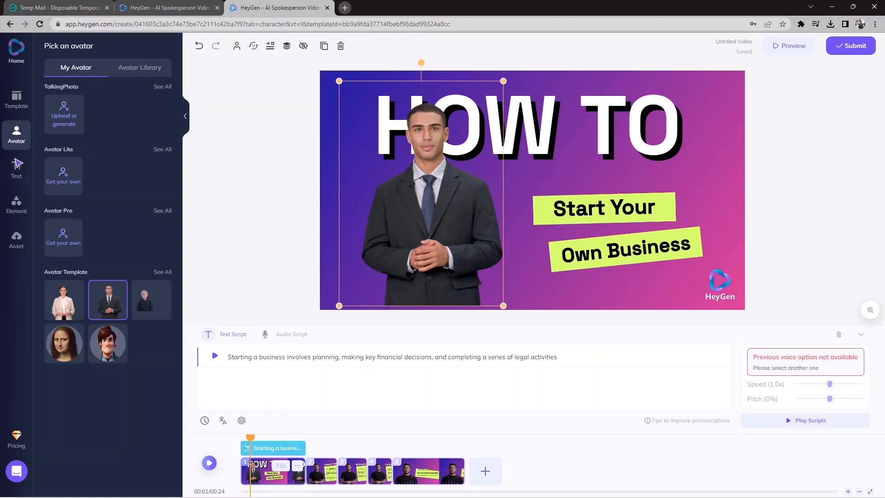
click(18, 109)
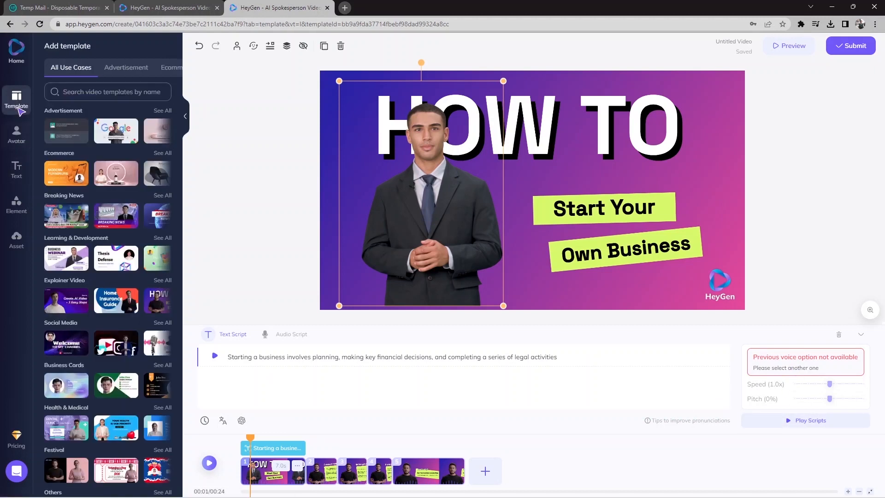
click(18, 213)
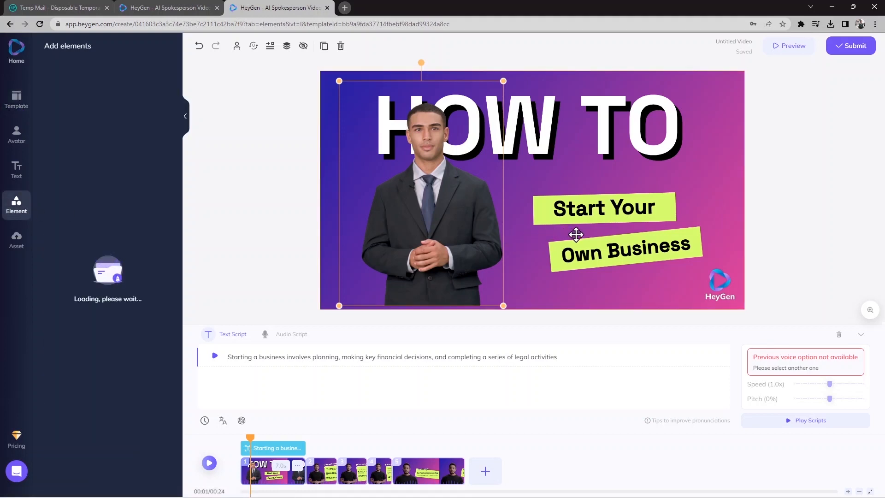
click(574, 210)
click(598, 252)
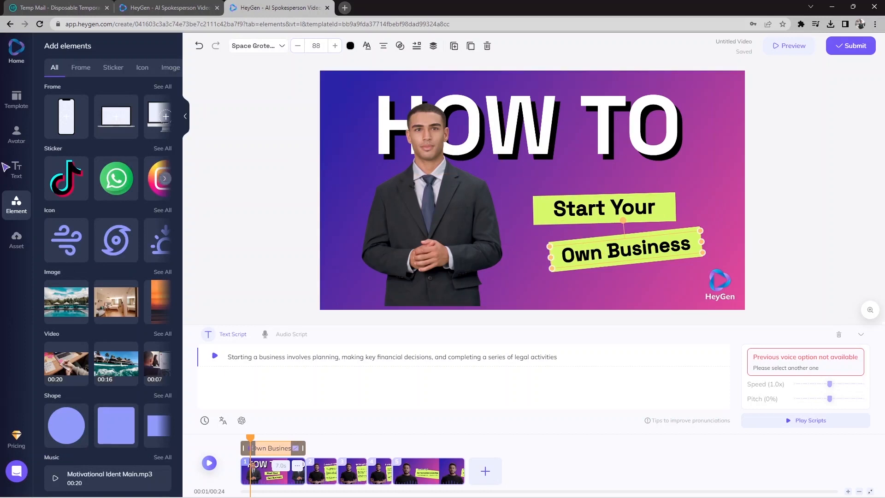
click(17, 141)
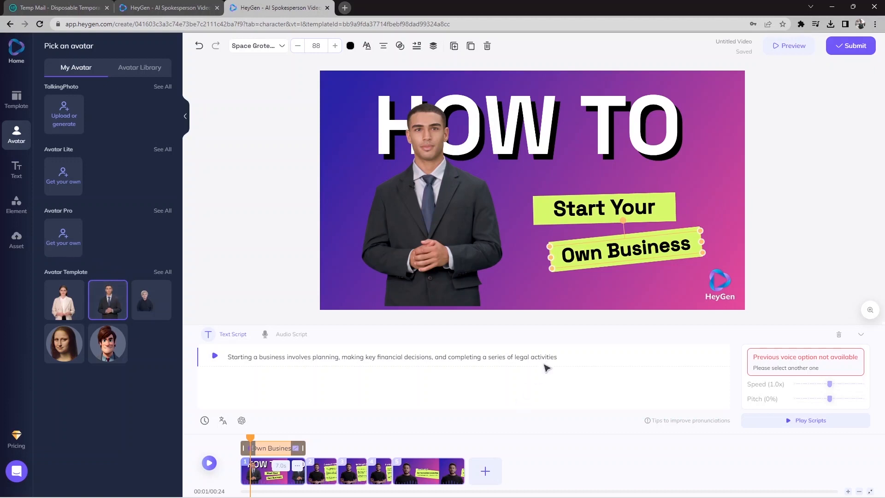
Step: Replace the first scene's script with a YouTube channel welcome about artificial intelligence and machine learning that introduces a free AI video maker website, and play it
drag(561, 358, 227, 358)
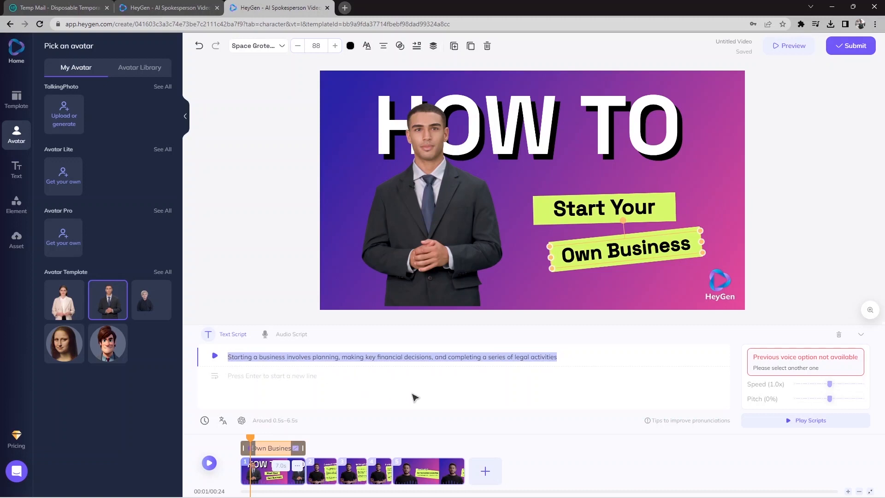
key(BackSpace)
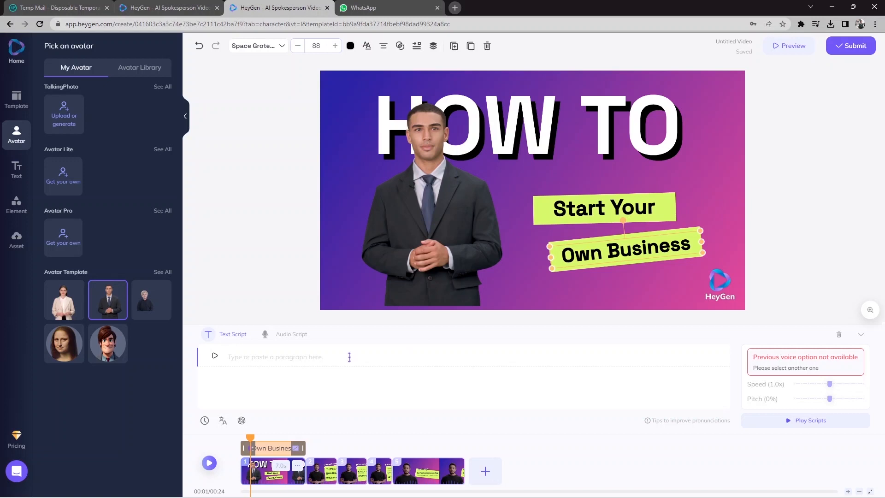
text(Welcome to our YouTube channel where we explore the world of artificial intelligence and machine learning. In this video, we'll be discussing an AI YouTube video maker website that you can use for free.)
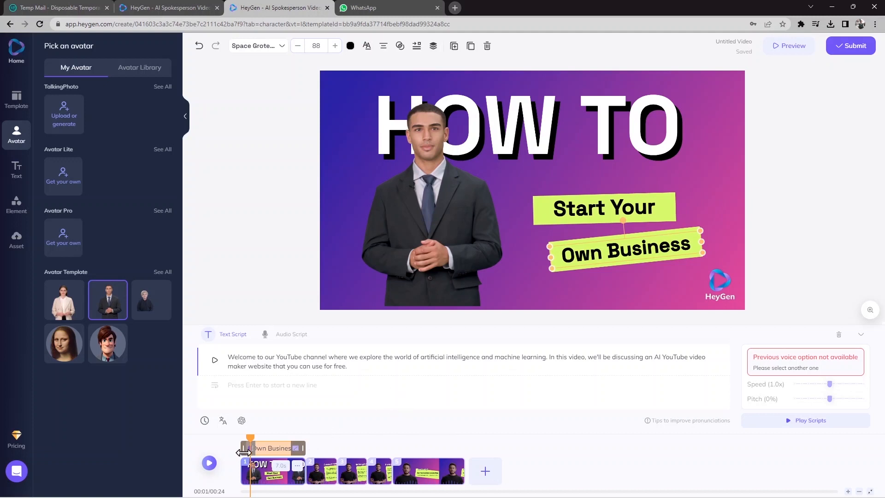
click(214, 361)
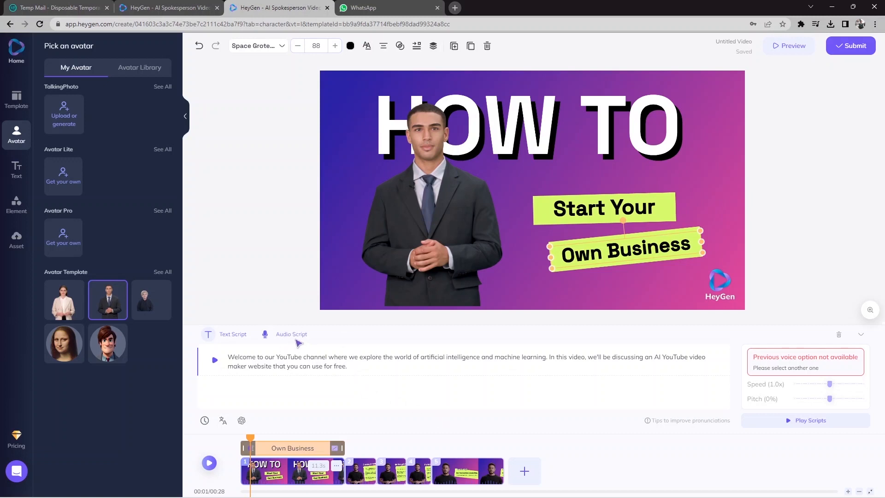
Step: Show the audio script options, shrink the avatar to about half its size and place it in the scene's lower-left corner
click(292, 335)
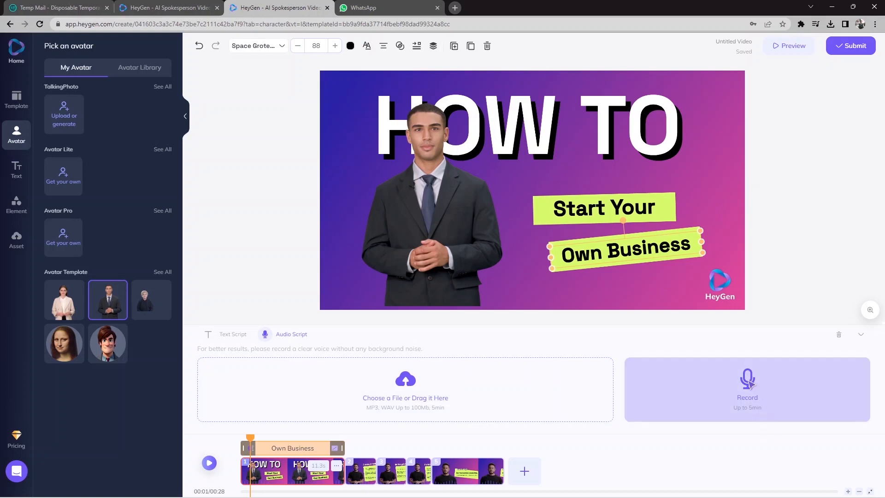
click(440, 184)
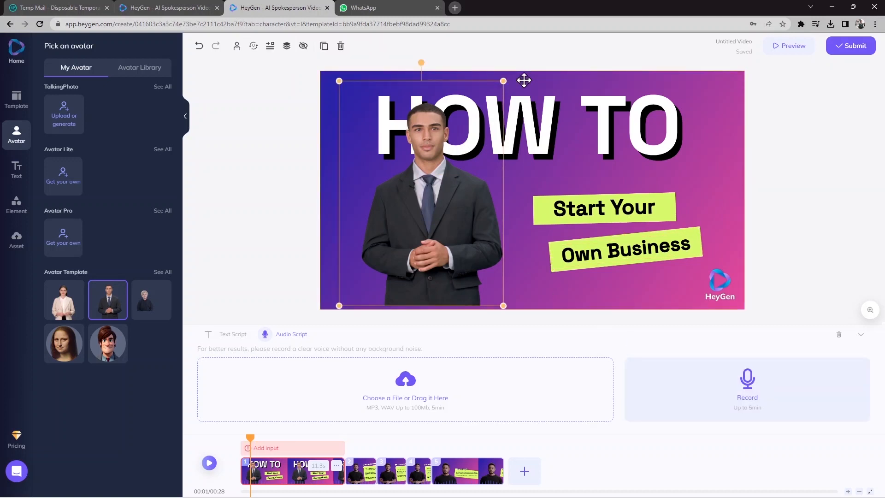
drag(504, 82, 451, 202)
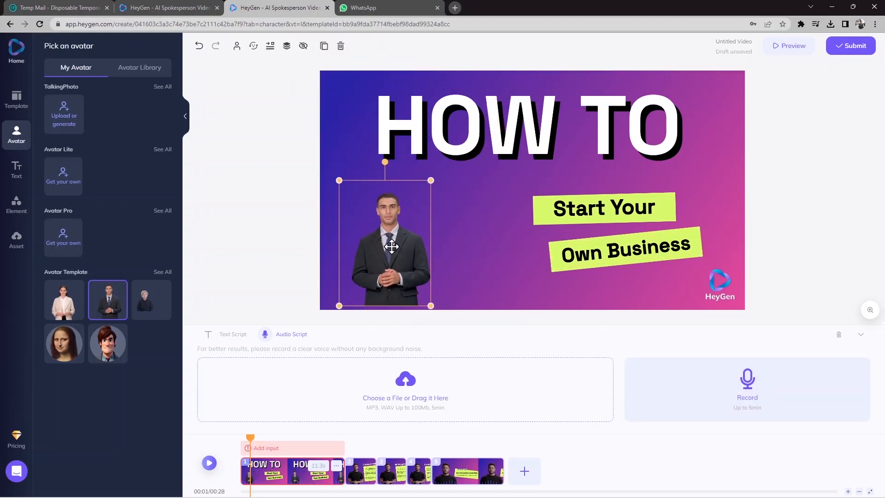
drag(374, 267, 358, 261)
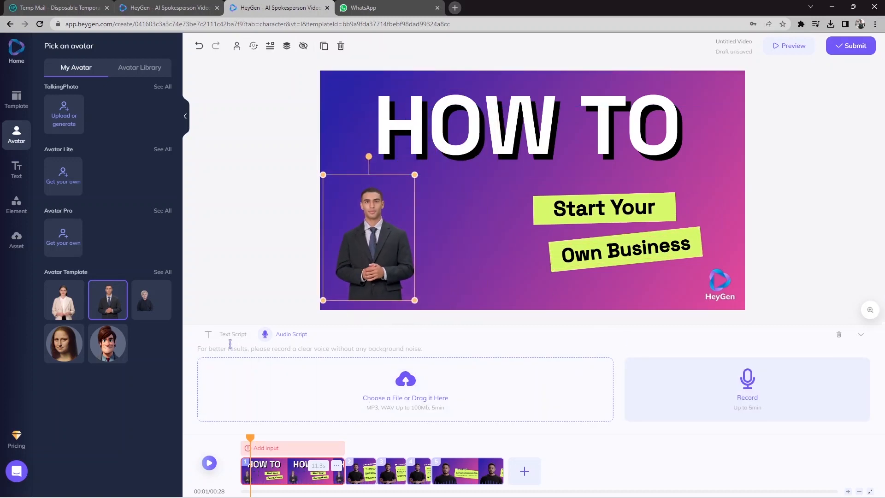
Step: Return the first scene to its text script and assign it the English male voice Ryan - Professional
click(230, 335)
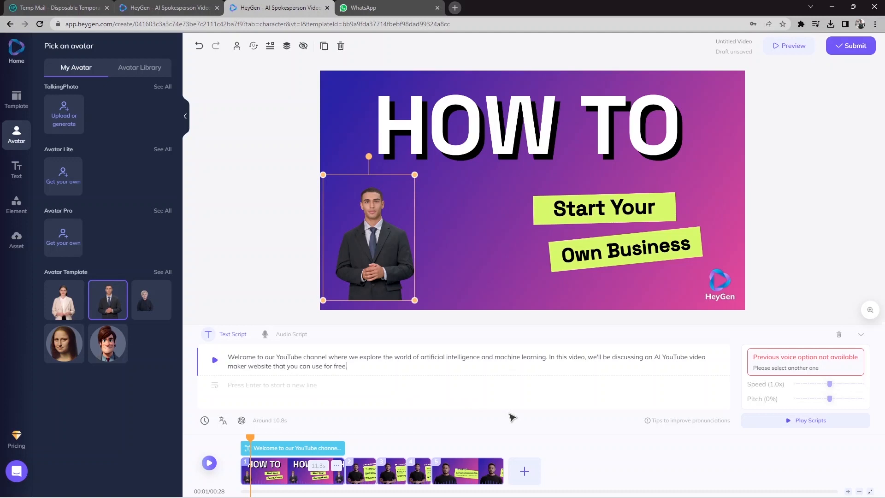
click(847, 371)
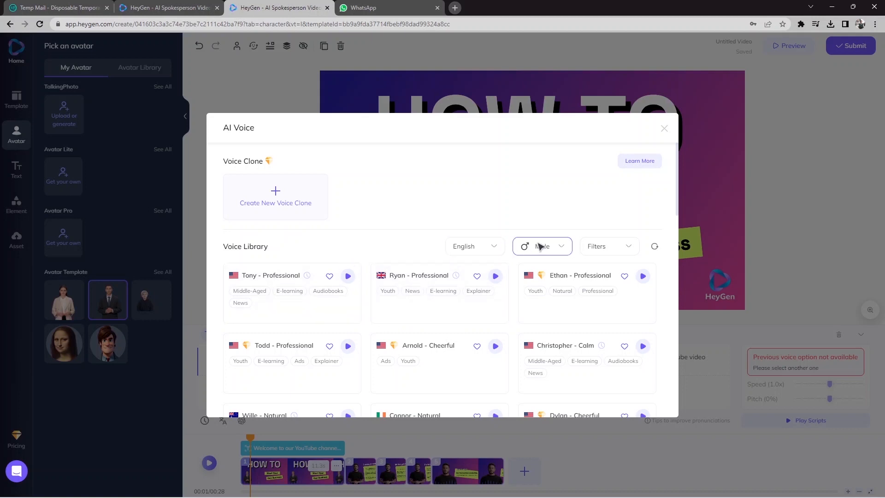
click(559, 248)
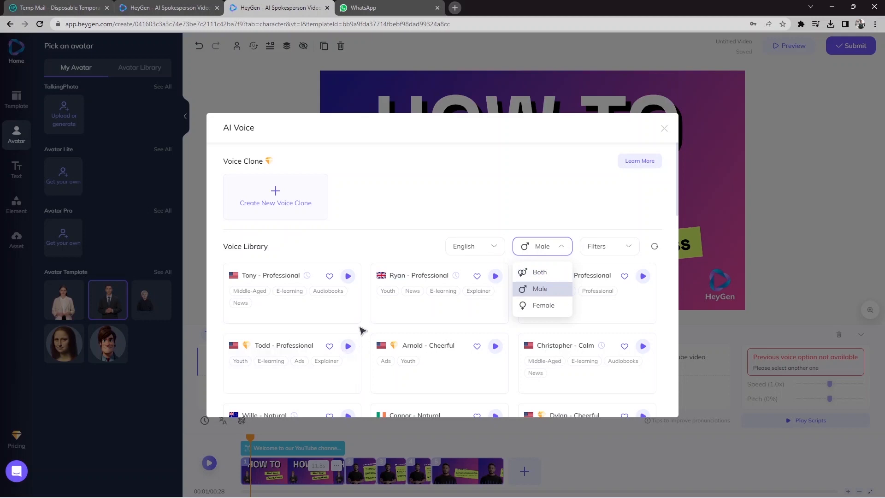
scroll(364, 331, down, 1)
scroll(364, 330, up, 1)
mouse_move(405, 308)
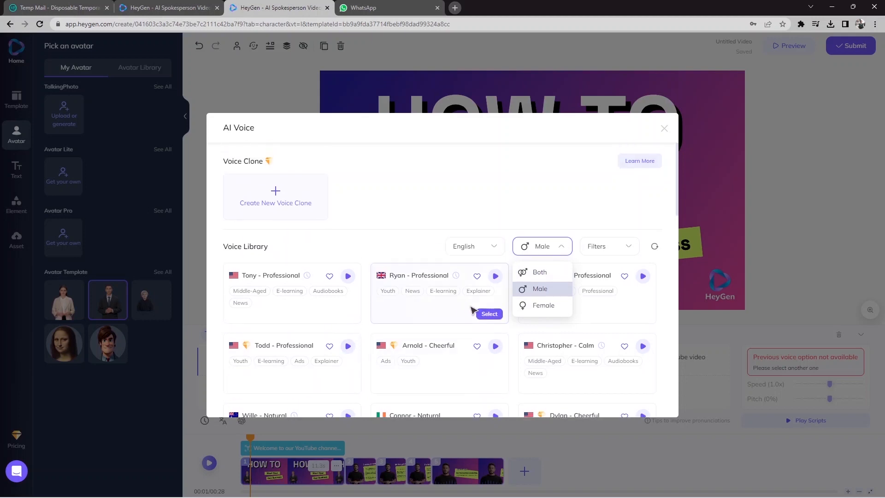
click(500, 315)
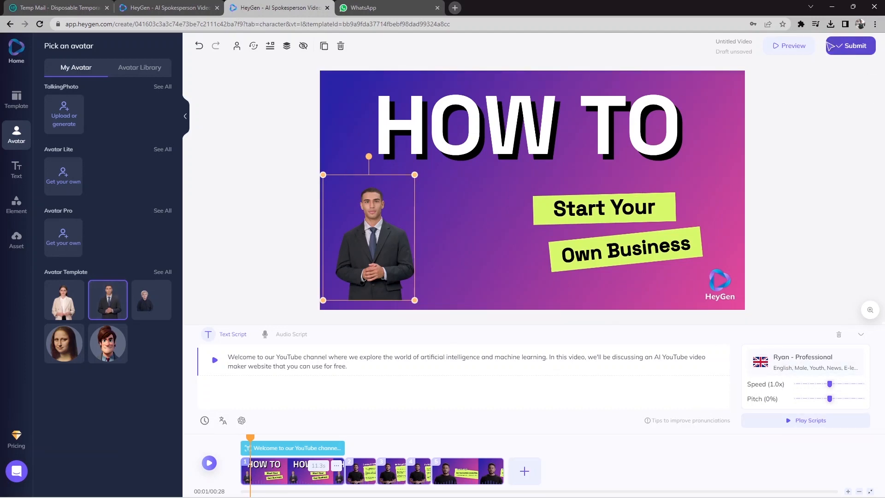
Step: Submit the video for production, loading the text-to-speech directly and confirming the credit use
click(846, 48)
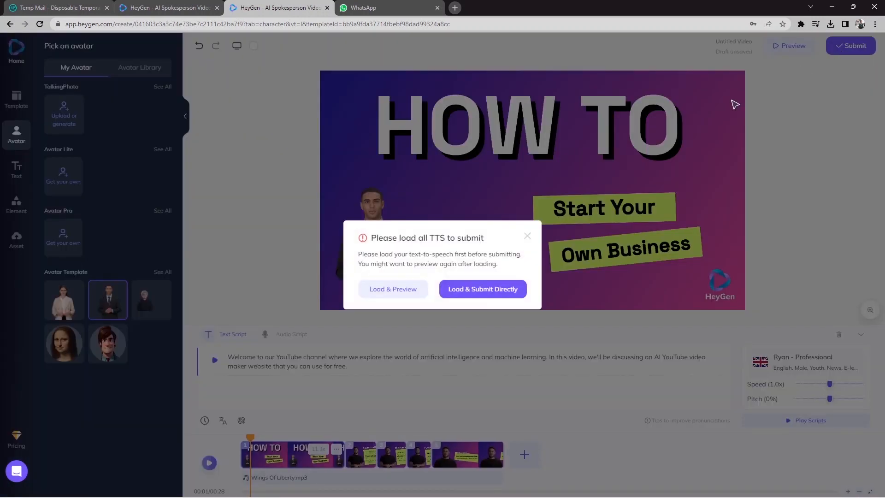
click(502, 292)
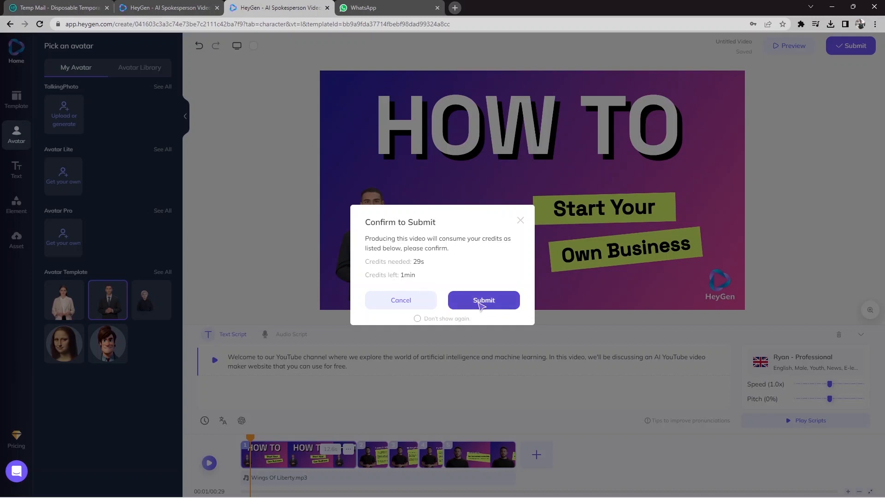
click(480, 306)
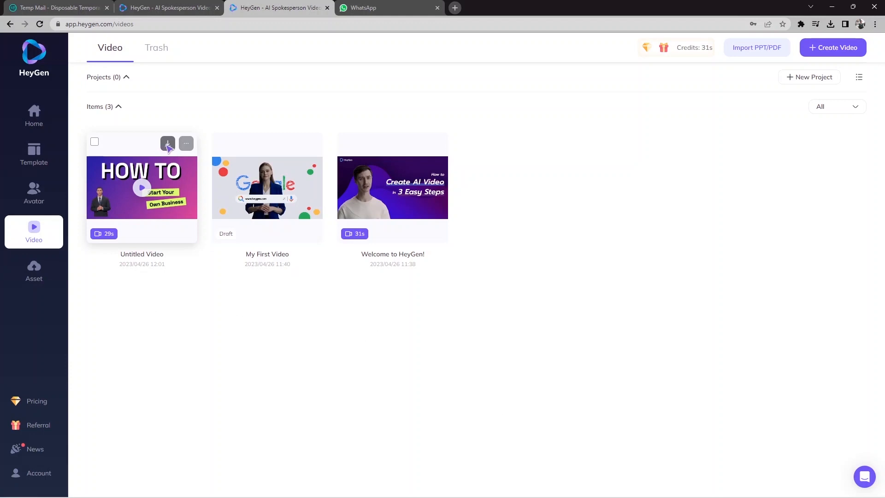
Step: Download the finished Untitled Video as an MP4 and play the file in Media Player
click(167, 144)
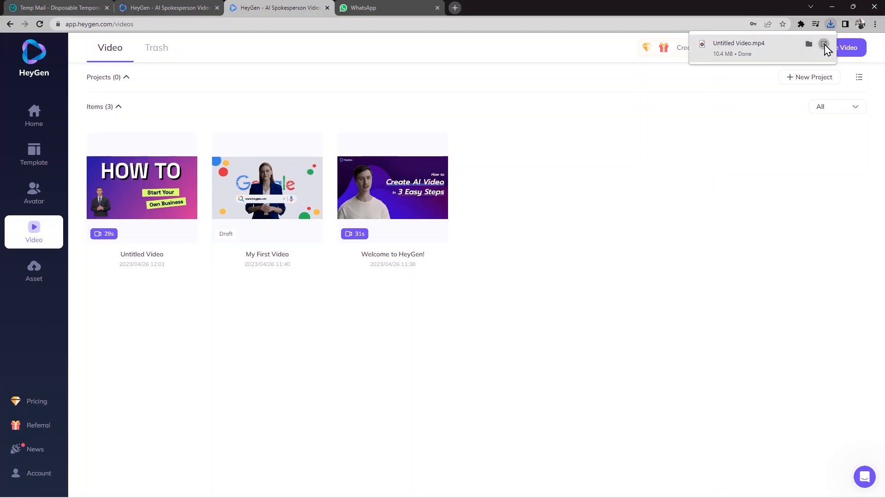
click(824, 44)
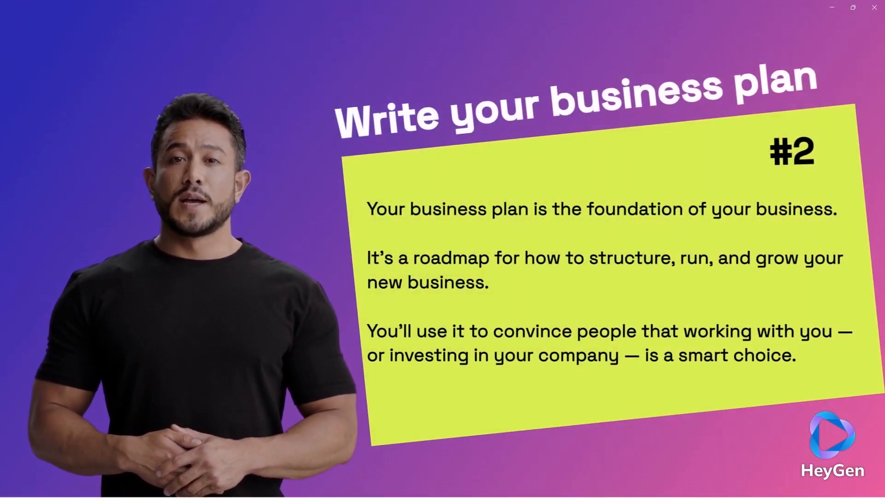
mouse_move(610, 243)
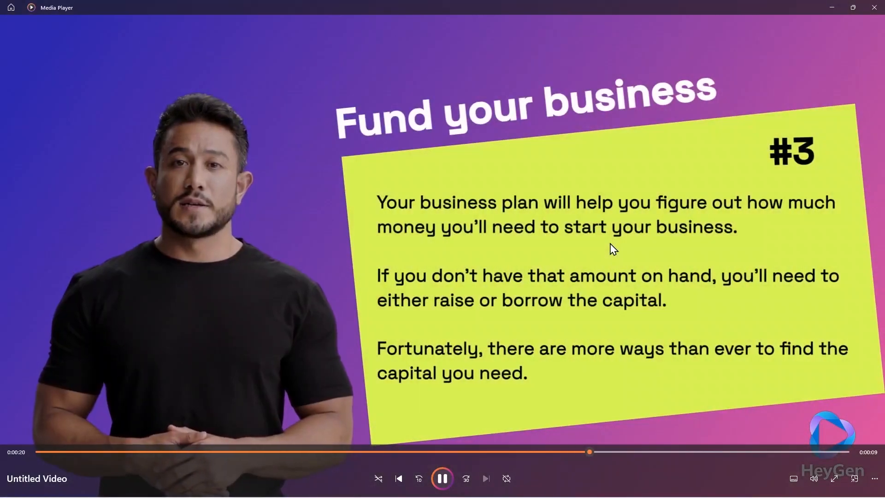